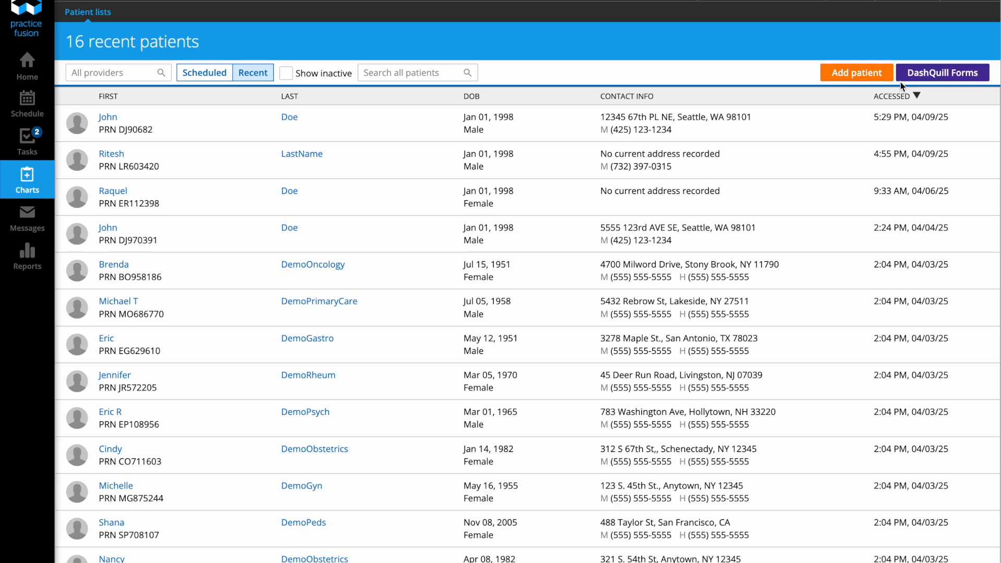
Step: Open DashQuill Patient Submissions and start the Intake Patient form for a new patient
{"action": "left_click", "coordinate": [945, 74]}
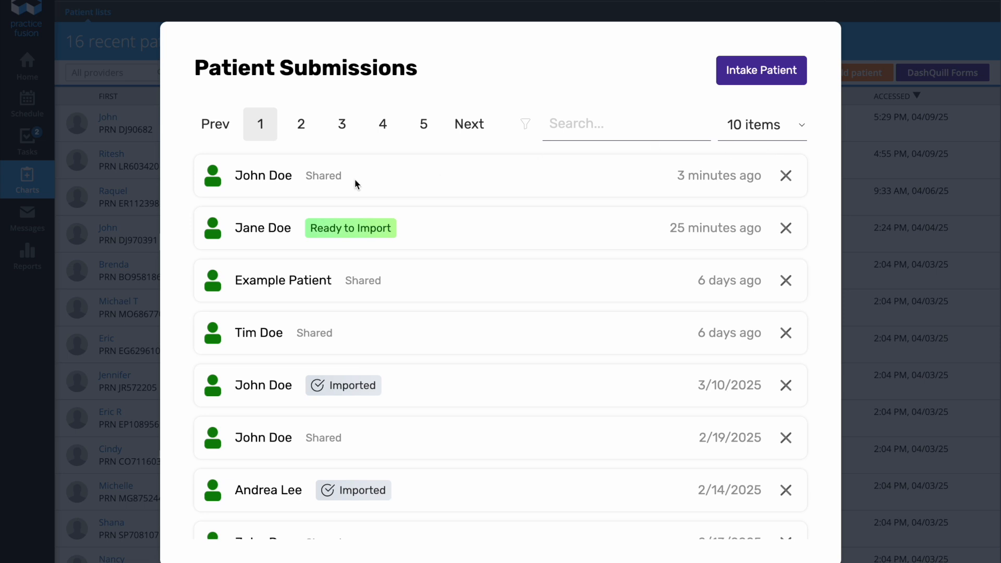
{"action": "mouse_move", "coordinate": [353, 176]}
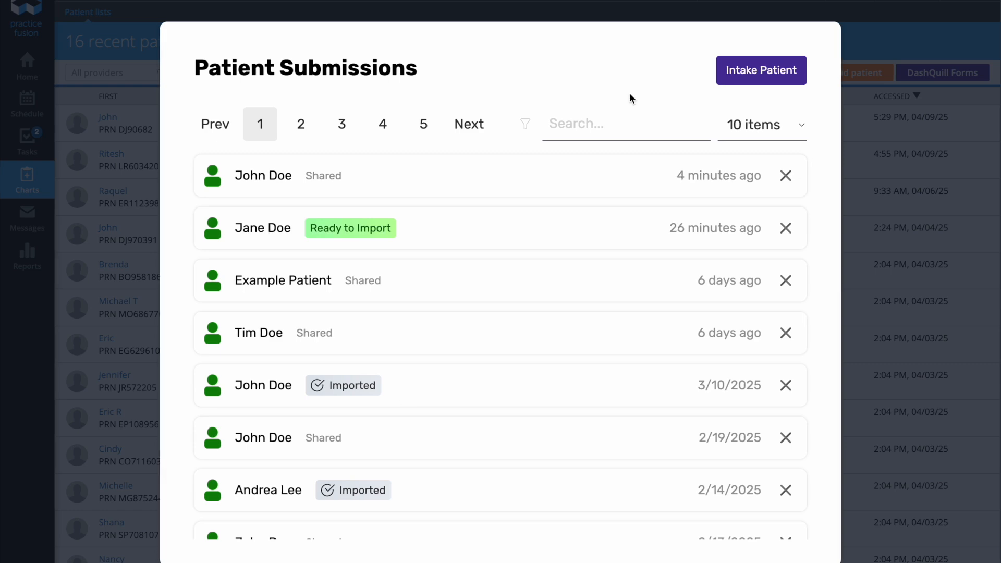
{"action": "left_click", "coordinate": [765, 82]}
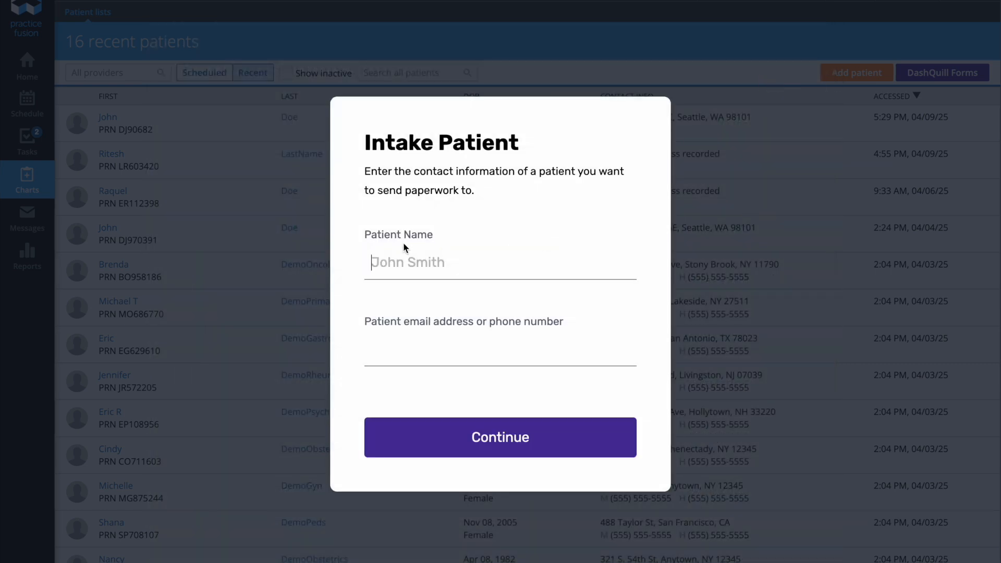
Step: Enter the new patient's name and mobile phone number on the intake form
{"action": "left_click_drag", "start_coordinate": [367, 237], "coordinate": [442, 239]}
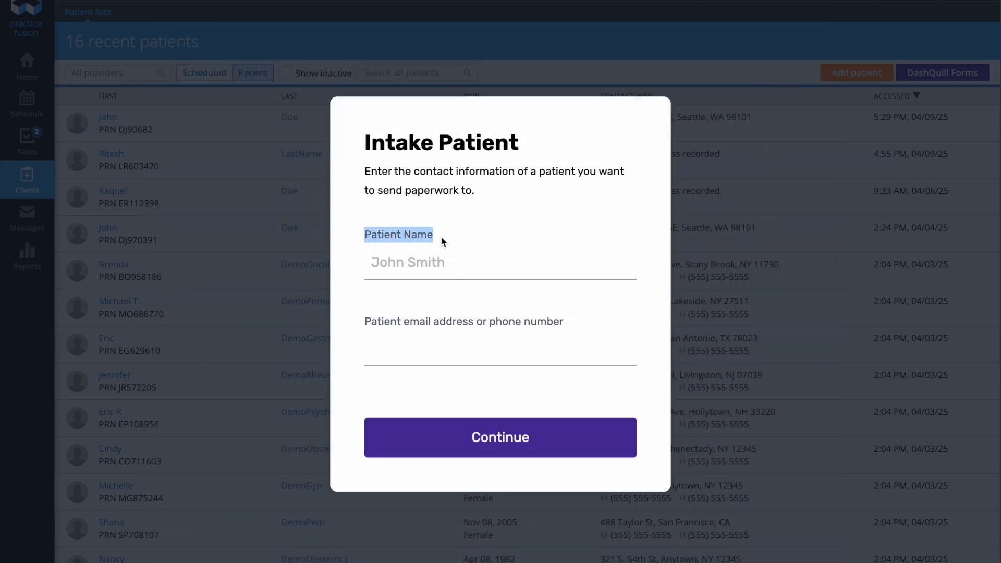
{"action": "left_click", "coordinate": [404, 324]}
{"action": "left_click_drag", "start_coordinate": [563, 324], "coordinate": [405, 325]}
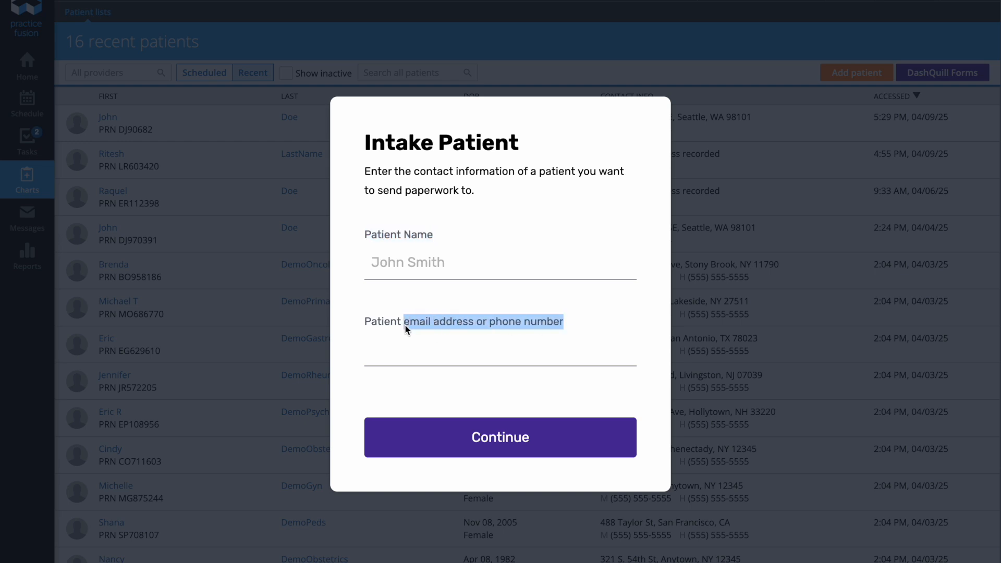
{"action": "left_click", "coordinate": [453, 313]}
{"action": "left_click", "coordinate": [422, 268]}
{"action": "type", "text": "John Doe"}
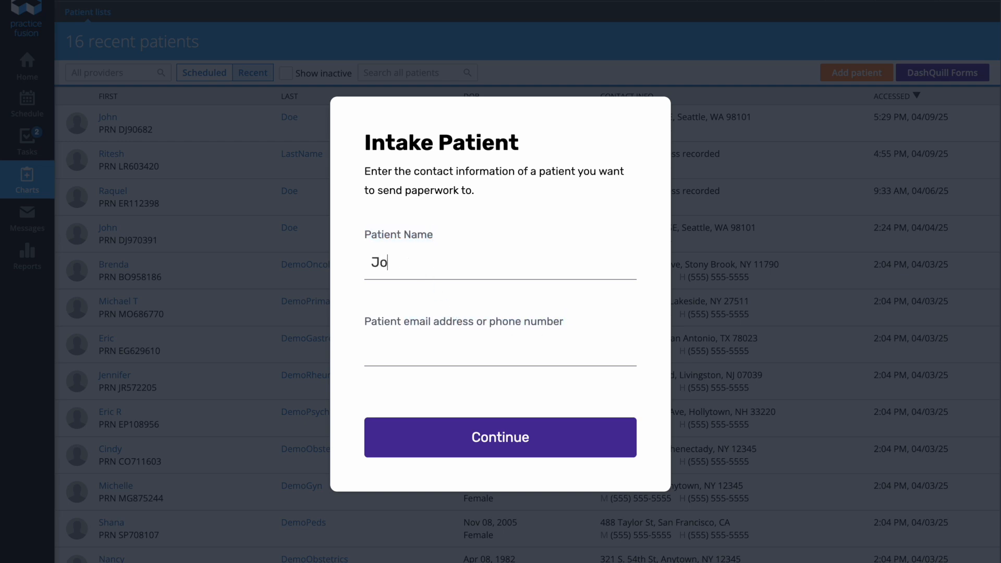
{"action": "left_click", "coordinate": [420, 359]}
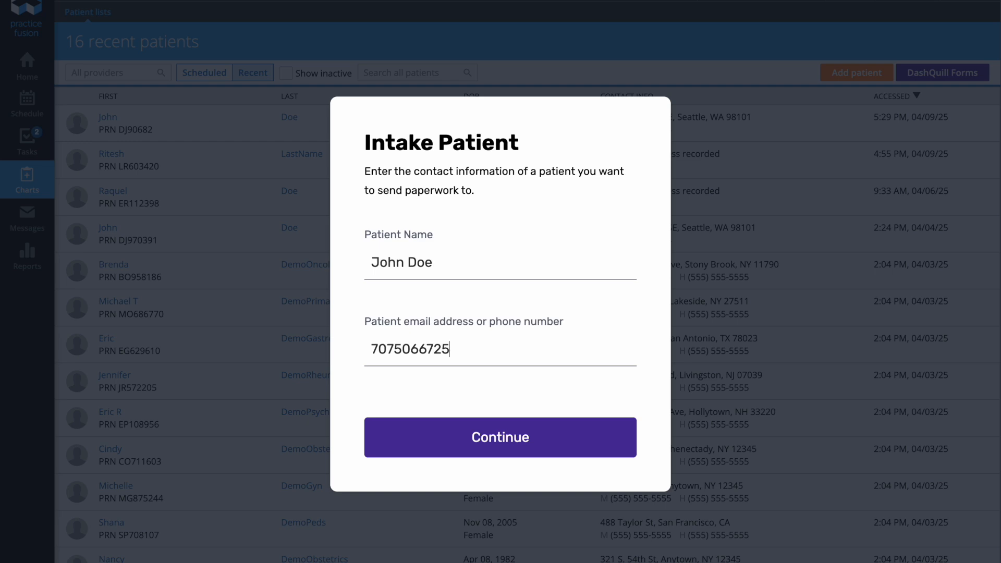
Step: Pick the New Patient Paperwork preset, including HIPAA Consent and Insurance Information forms
{"action": "left_click", "coordinate": [483, 439]}
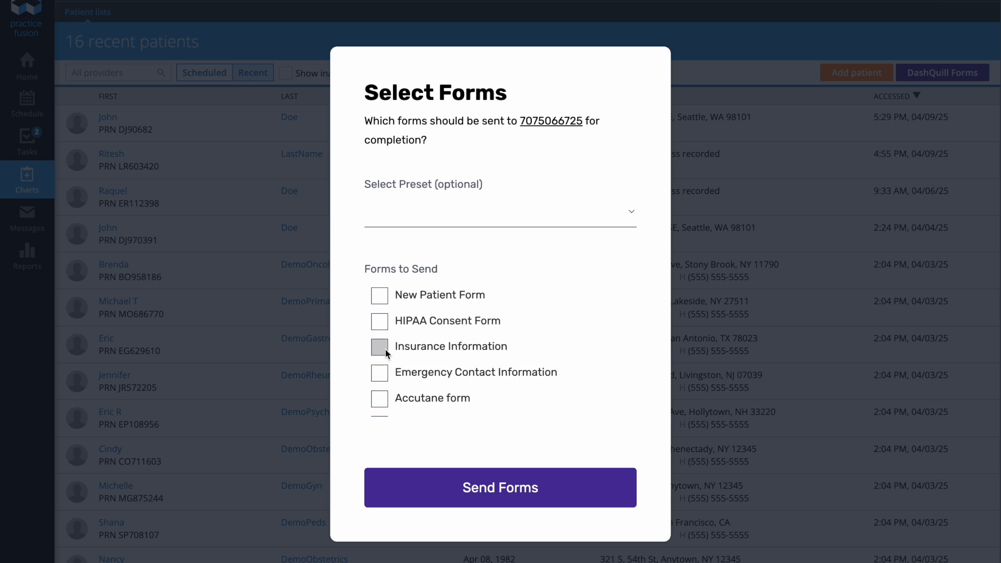
{"action": "left_click", "coordinate": [381, 327]}
{"action": "left_click", "coordinate": [381, 348]}
{"action": "left_click", "coordinate": [471, 216]}
{"action": "left_click", "coordinate": [471, 230]}
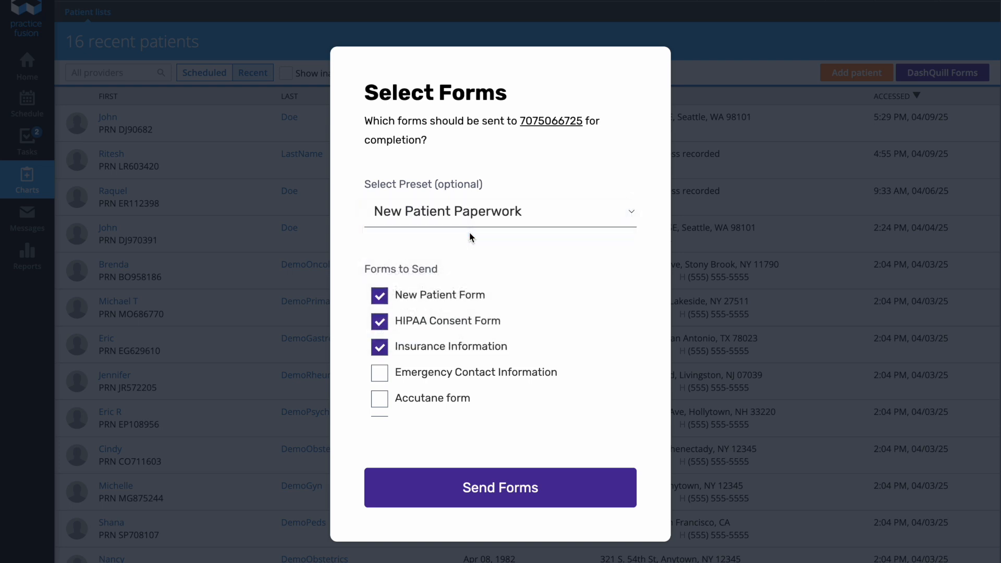
Step: Send the paperwork, return to Practice Fusion, and reopen Patient Submissions
{"action": "left_click", "coordinate": [489, 489]}
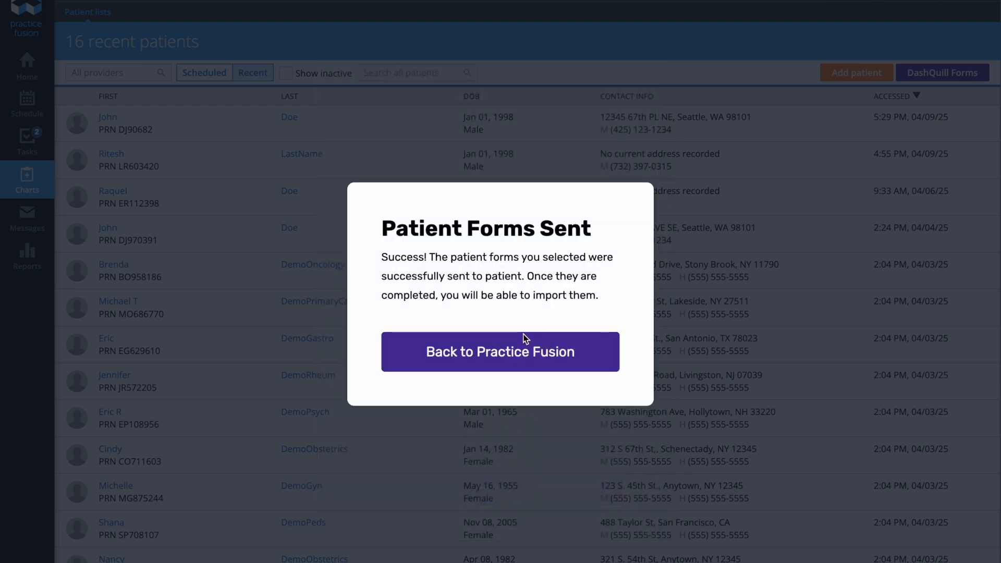
{"action": "left_click", "coordinate": [515, 352]}
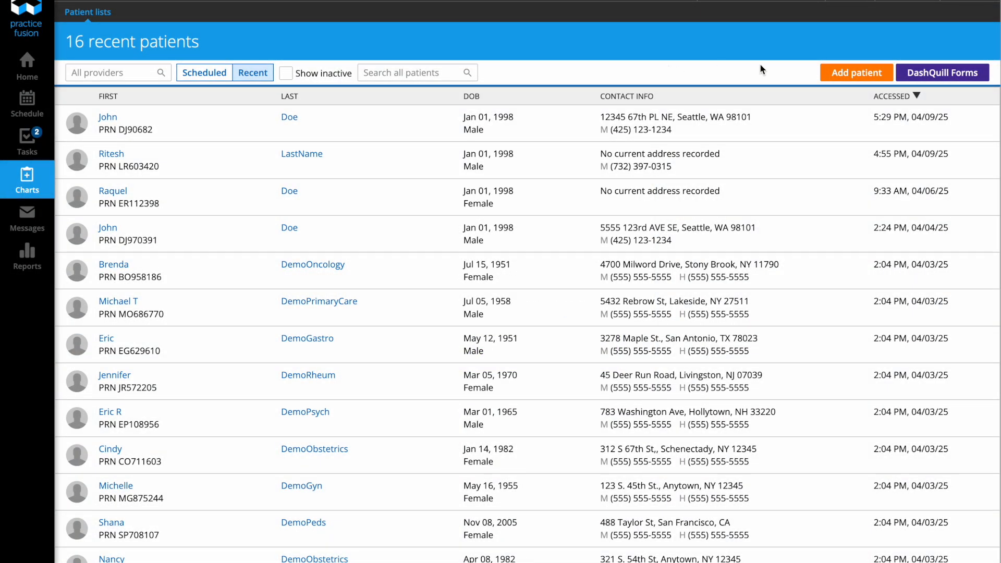
{"action": "left_click", "coordinate": [968, 78]}
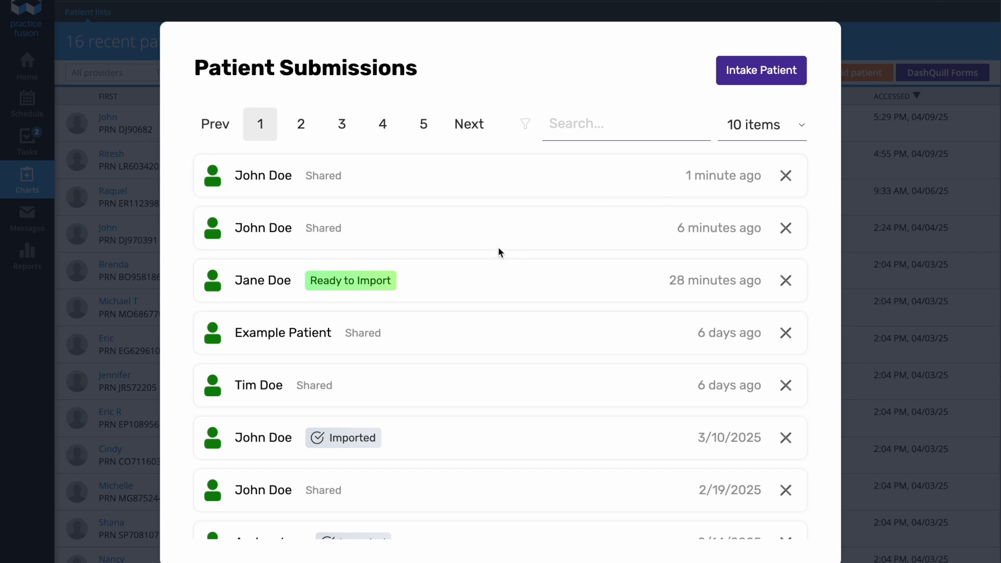
Step: Import the Ready to Import submission (born 01/01/1998) into a new patient chart
{"action": "left_click", "coordinate": [474, 281]}
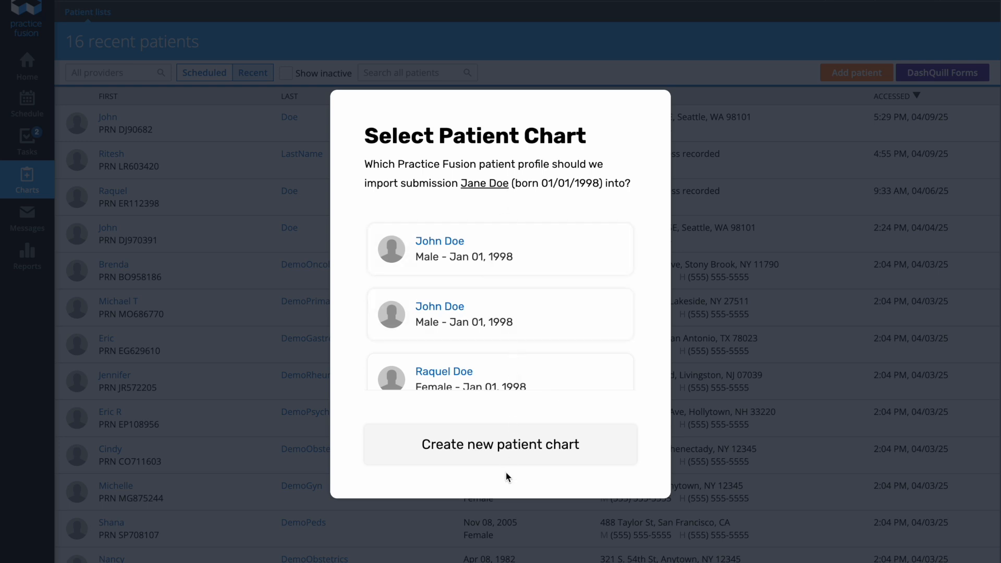
{"action": "left_click", "coordinate": [523, 443]}
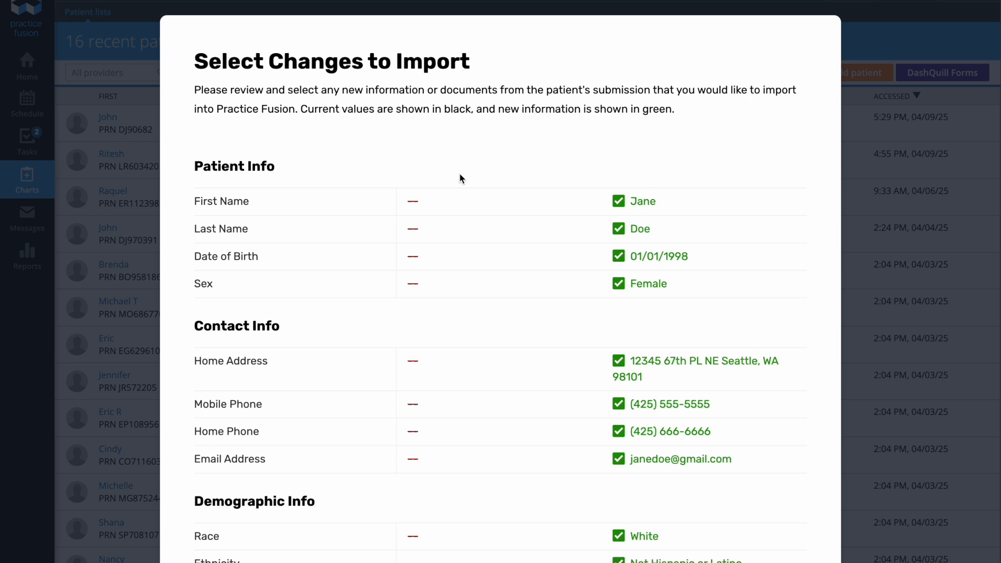
Step: Review the imported patient, contact and demographic values down to the next-of-kin contact
{"action": "left_click_drag", "start_coordinate": [405, 201], "coordinate": [427, 217]}
{"action": "left_click", "coordinate": [431, 228]}
{"action": "scroll", "coordinate": [424, 374], "scroll_direction": "down", "scroll_amount": 5}
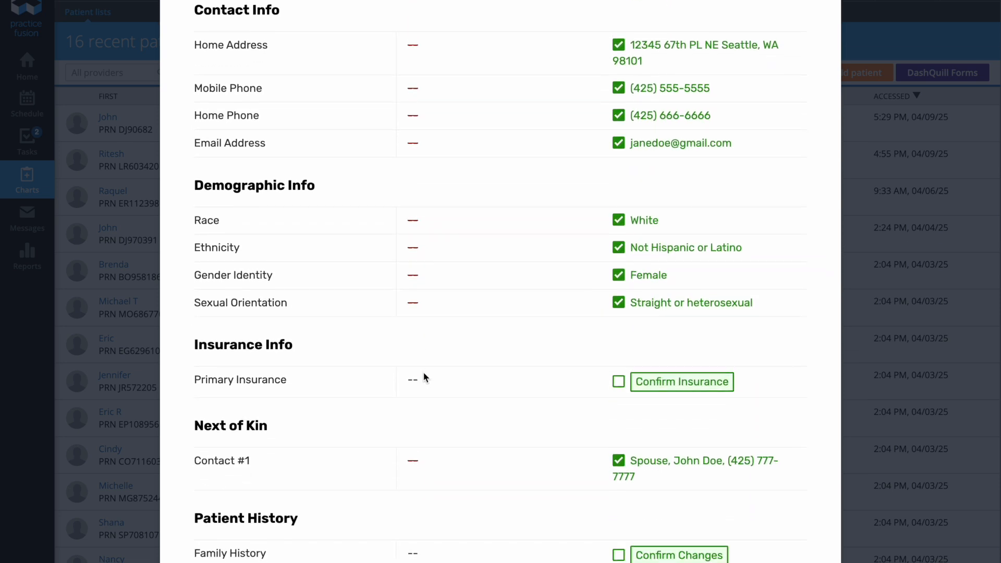
{"action": "scroll", "coordinate": [424, 376], "scroll_direction": "up", "scroll_amount": 6}
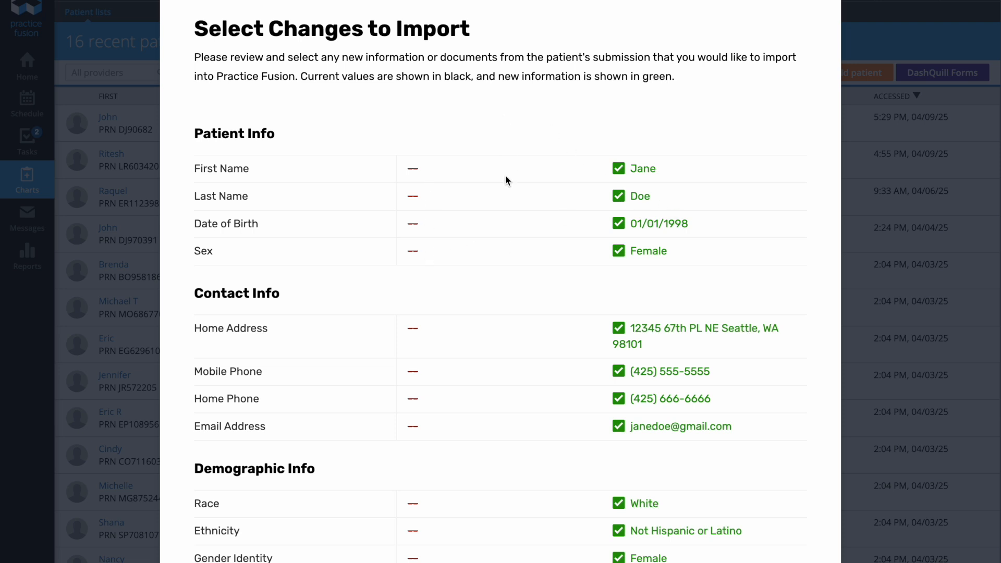
{"action": "scroll", "coordinate": [512, 163], "scroll_direction": "up", "scroll_amount": 1}
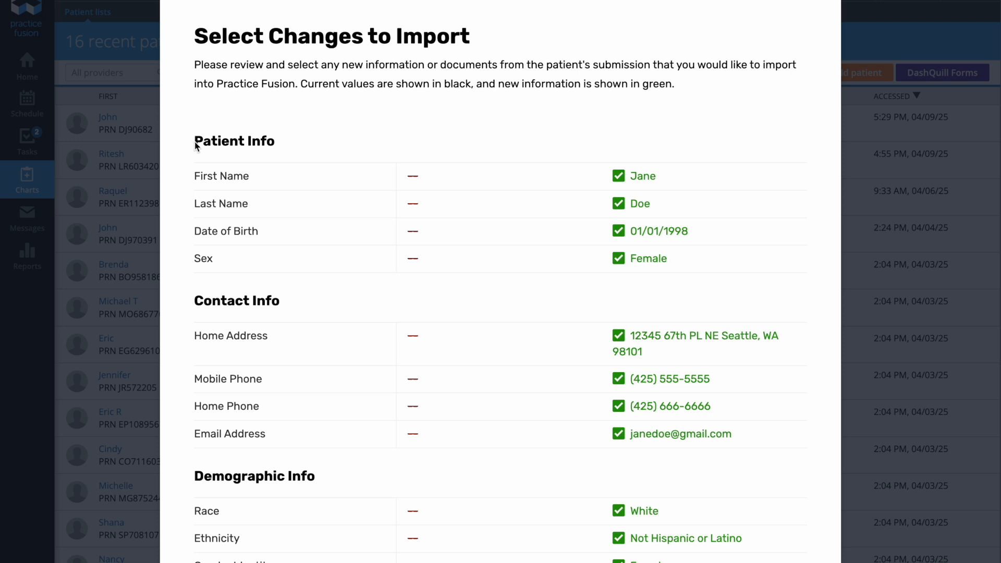
{"action": "left_click_drag", "start_coordinate": [196, 147], "coordinate": [285, 141]}
{"action": "scroll", "coordinate": [228, 297], "scroll_direction": "down", "scroll_amount": 2}
{"action": "left_click_drag", "start_coordinate": [196, 223], "coordinate": [298, 224]}
{"action": "scroll", "coordinate": [226, 386], "scroll_direction": "down", "scroll_amount": 2}
{"action": "left_click_drag", "start_coordinate": [193, 307], "coordinate": [329, 312]}
{"action": "scroll", "coordinate": [261, 428], "scroll_direction": "down", "scroll_amount": 2}
{"action": "left_click", "coordinate": [201, 388]}
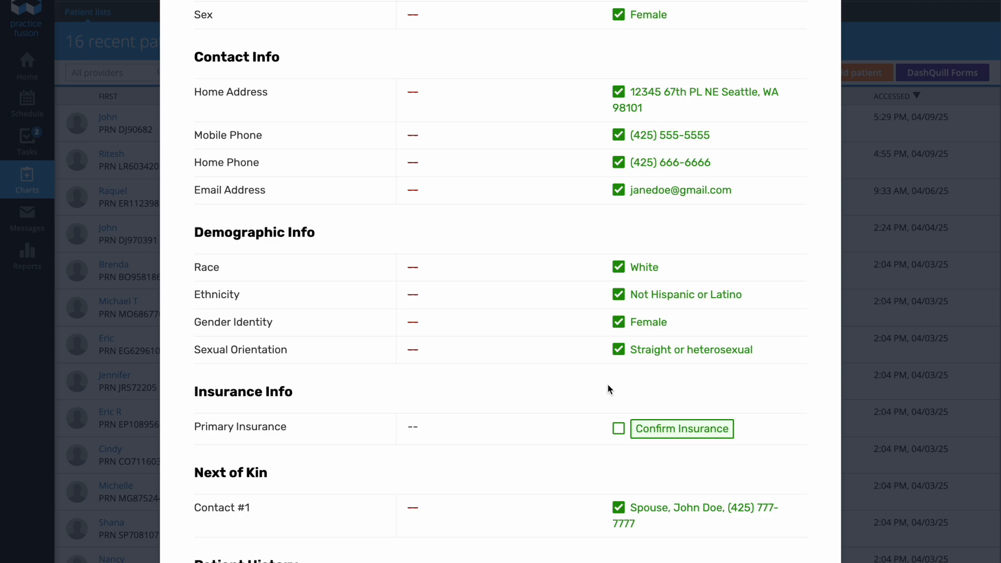
Step: Confirm primary insurance, checking both card sides and selecting Aetna as payer and plan
{"action": "left_click", "coordinate": [677, 423]}
{"action": "left_click", "coordinate": [594, 473]}
{"action": "left_click", "coordinate": [594, 473]}
{"action": "left_click", "coordinate": [360, 238]}
{"action": "type", "text": "Aetna"}
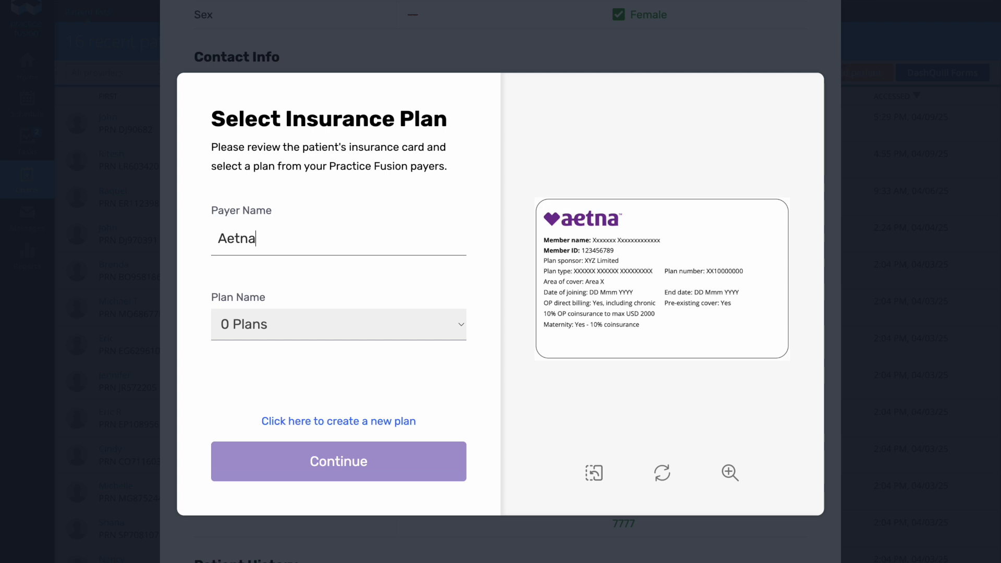
{"action": "left_click", "coordinate": [289, 270]}
{"action": "left_click", "coordinate": [285, 324]}
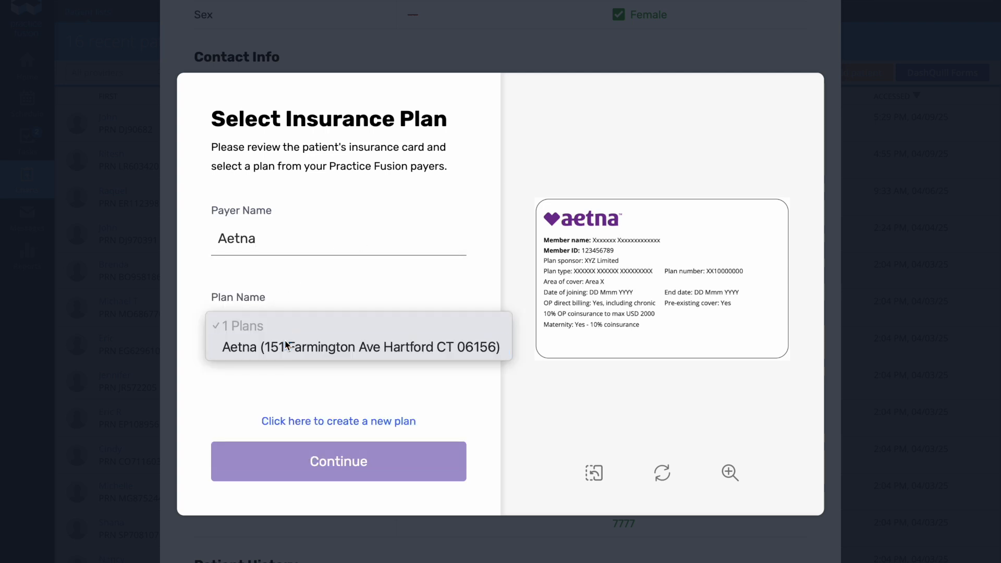
{"action": "left_click", "coordinate": [285, 346]}
Step: Review the submitted insurance details and accept them
{"action": "left_click", "coordinate": [331, 455]}
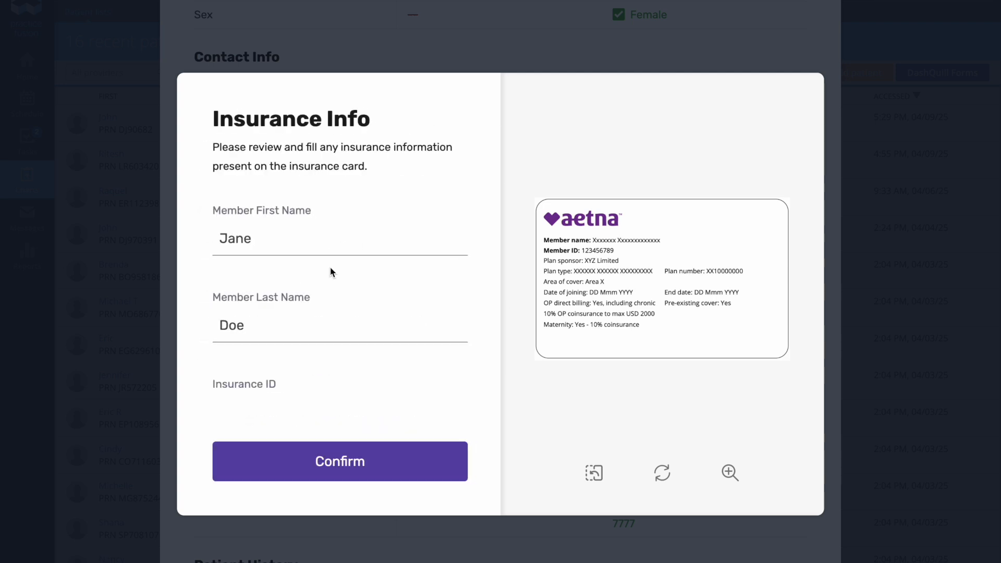
{"action": "scroll", "coordinate": [331, 270], "scroll_direction": "down", "scroll_amount": 3}
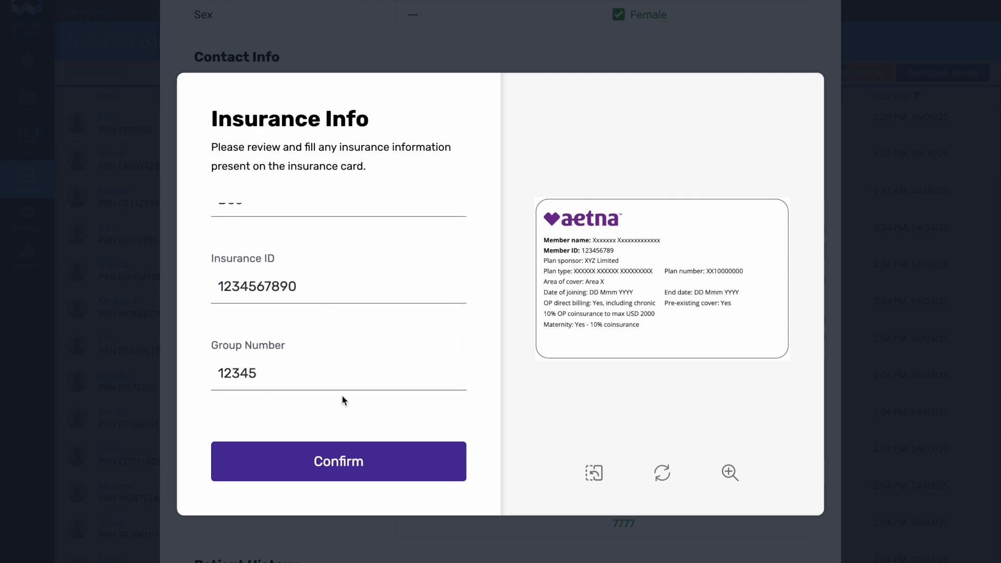
{"action": "left_click", "coordinate": [346, 461]}
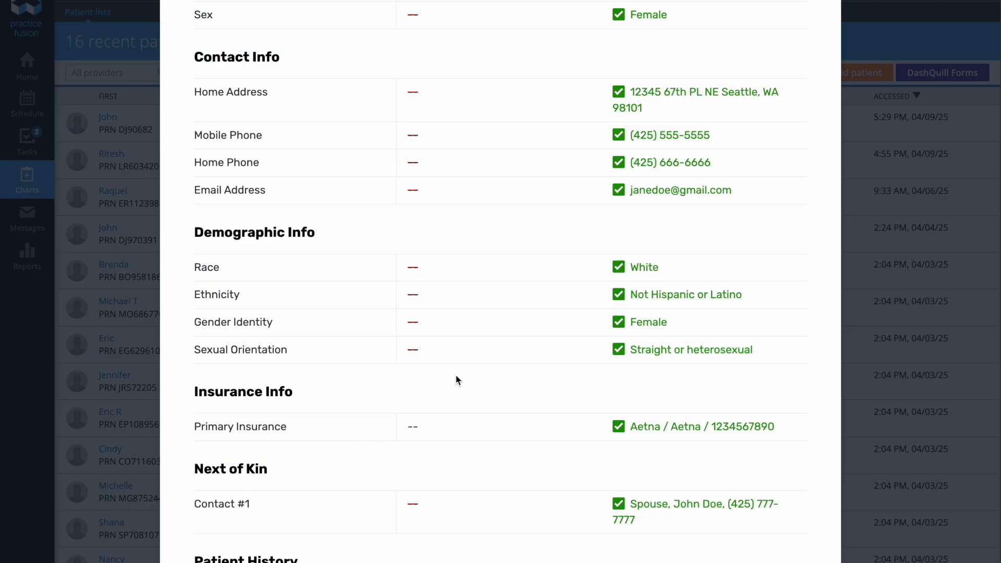
{"action": "scroll", "coordinate": [554, 522], "scroll_direction": "down", "scroll_amount": 8}
Step: Point out the Documents section and the two insurance card pictures in the review
{"action": "left_click_drag", "start_coordinate": [196, 251], "coordinate": [277, 252]}
{"action": "left_click", "coordinate": [277, 252]}
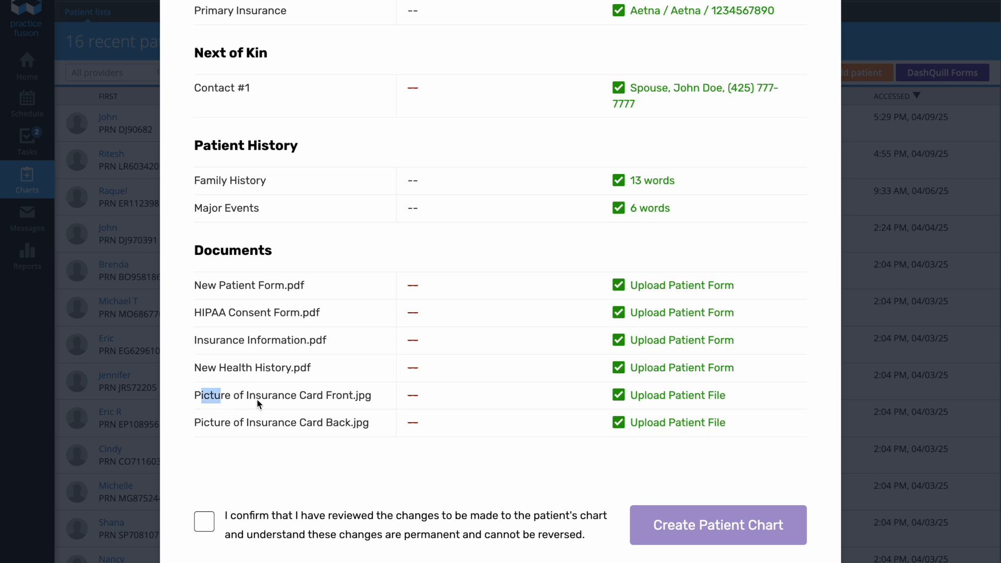
{"action": "left_click_drag", "start_coordinate": [221, 401], "coordinate": [368, 420]}
{"action": "left_click", "coordinate": [370, 426]}
Step: Confirm the changes were reviewed, create the patient chart, and view its Profile
{"action": "left_click", "coordinate": [207, 527]}
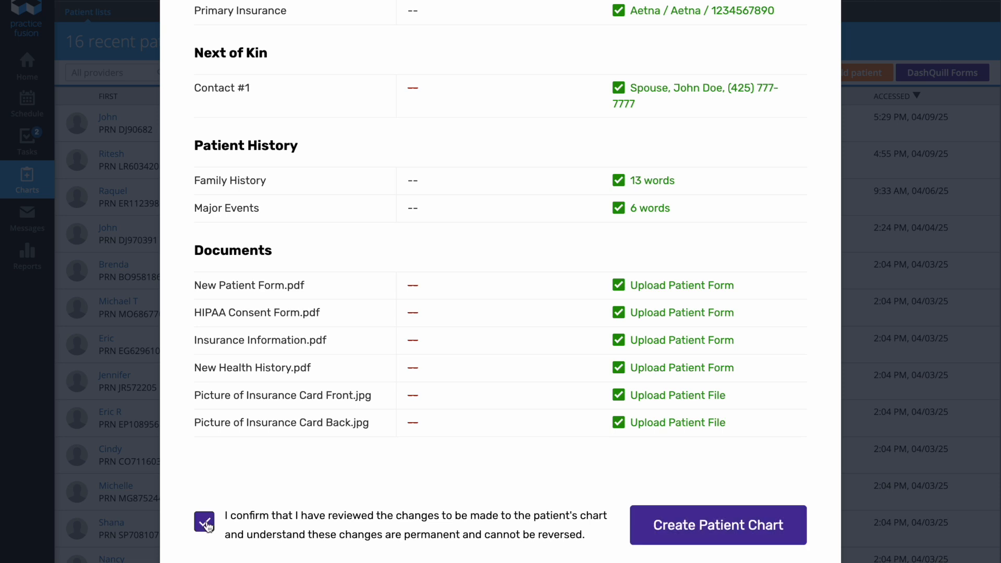
{"action": "left_click", "coordinate": [670, 524]}
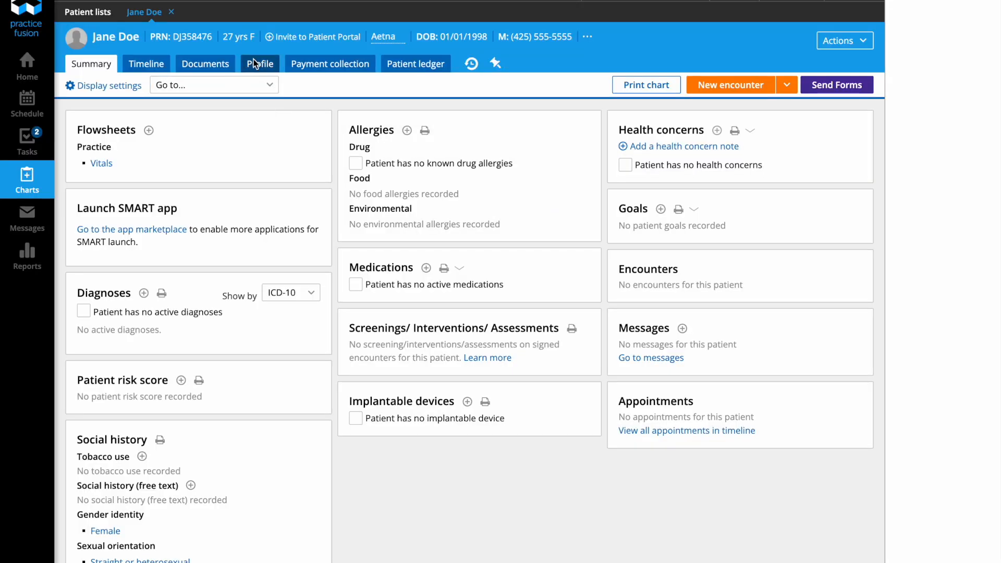
{"action": "left_click", "coordinate": [260, 65]}
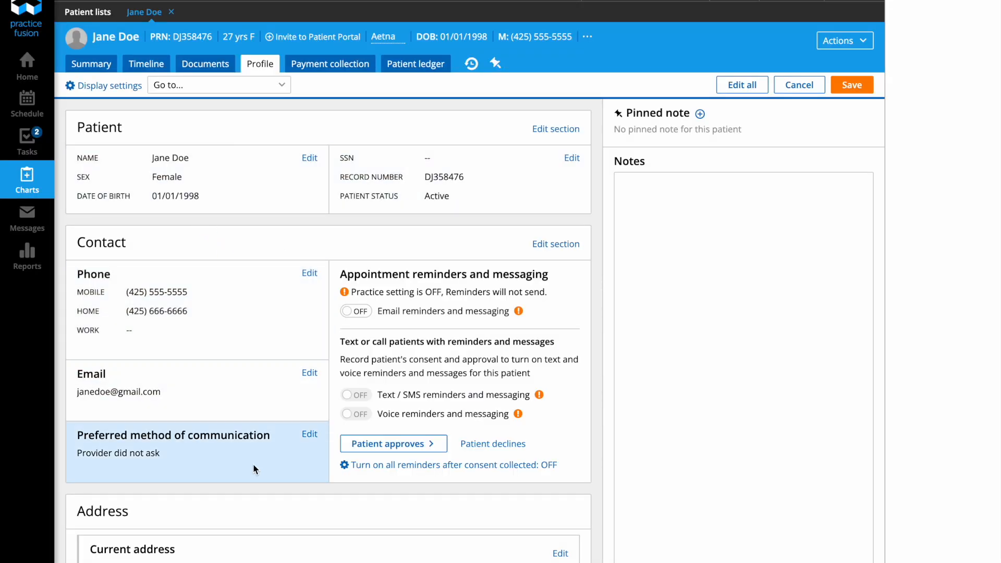
Step: Scroll through the new chart's imported profile details
{"action": "scroll", "coordinate": [252, 464], "scroll_direction": "down", "scroll_amount": 5}
{"action": "scroll", "coordinate": [252, 463], "scroll_direction": "down", "scroll_amount": 4}
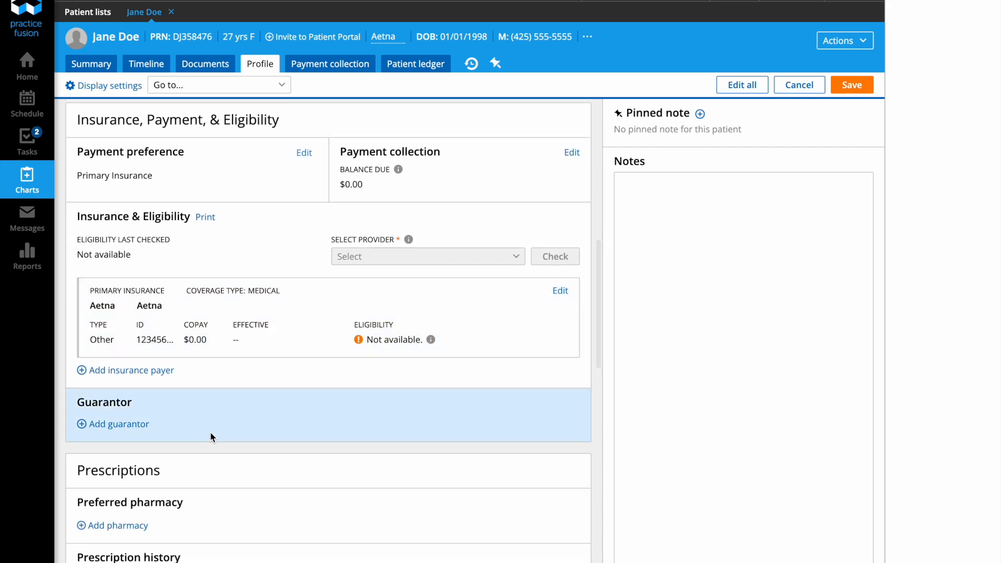
{"action": "scroll", "coordinate": [212, 436], "scroll_direction": "down", "scroll_amount": 3}
{"action": "scroll", "coordinate": [211, 434], "scroll_direction": "down", "scroll_amount": 3}
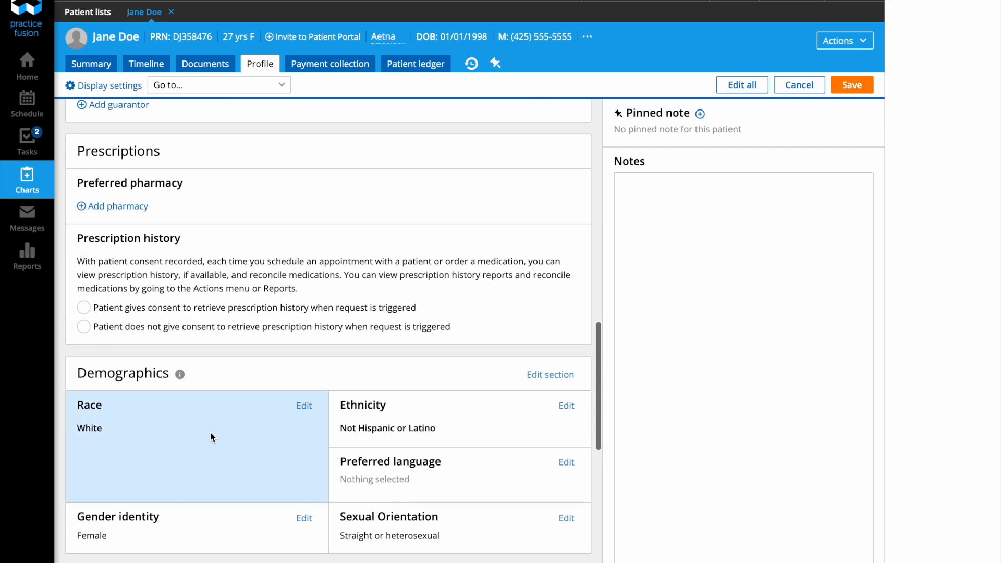
Step: Inspect the imported New Patient Form, then return to the Summary and start Send Forms
{"action": "left_click", "coordinate": [205, 63]}
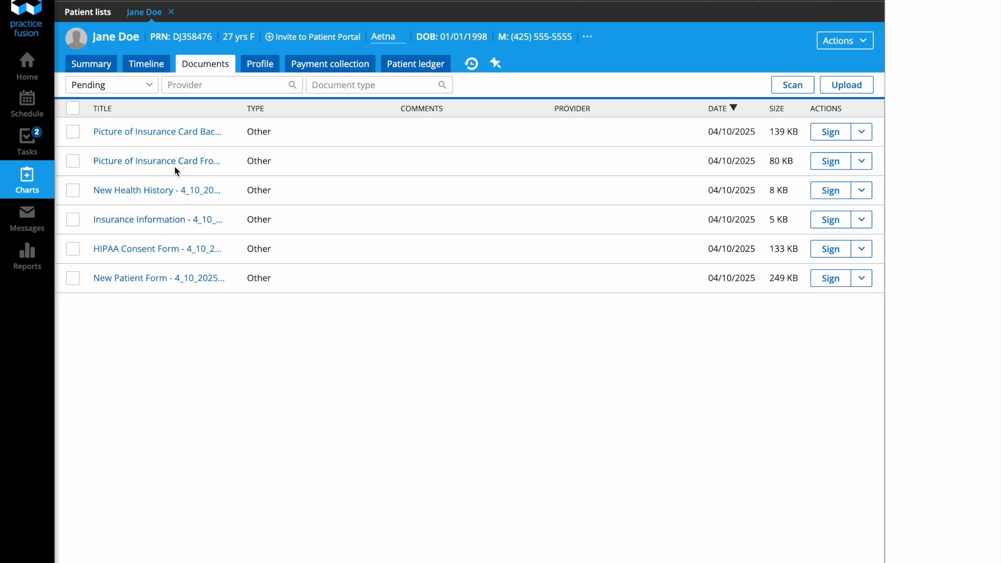
{"action": "left_click", "coordinate": [157, 280]}
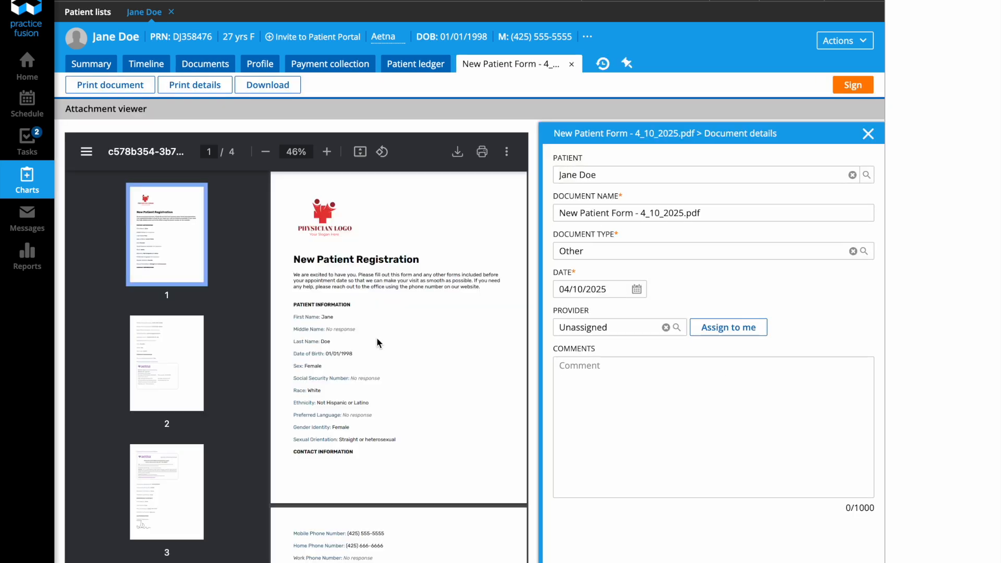
{"action": "scroll", "coordinate": [364, 360], "scroll_direction": "down", "scroll_amount": 5}
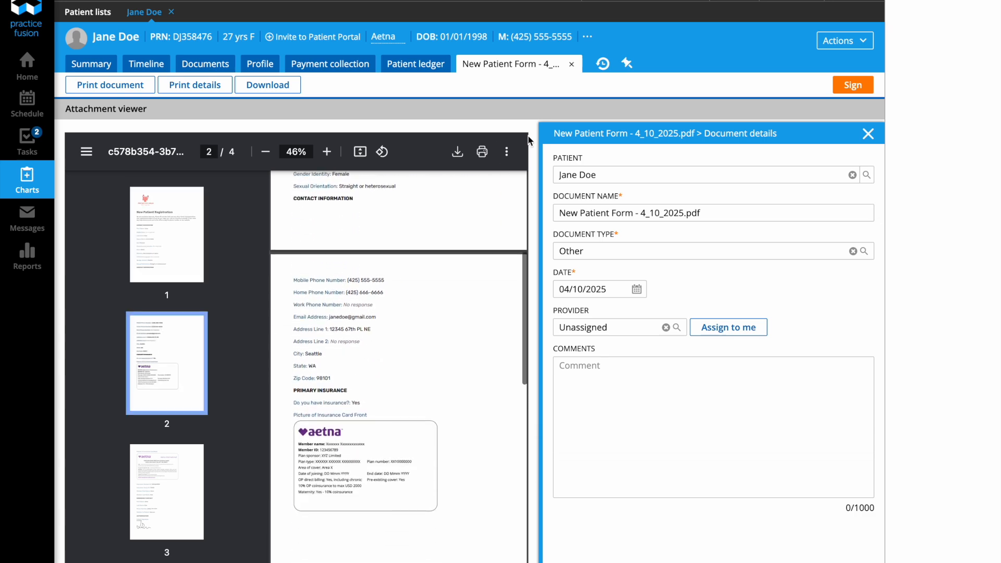
{"action": "left_click", "coordinate": [571, 64]}
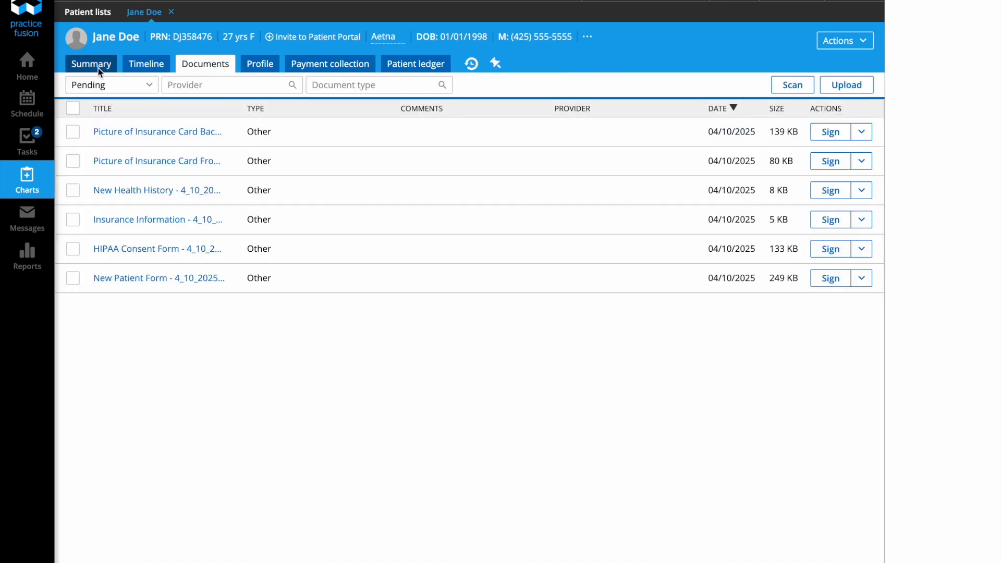
{"action": "left_click", "coordinate": [99, 66]}
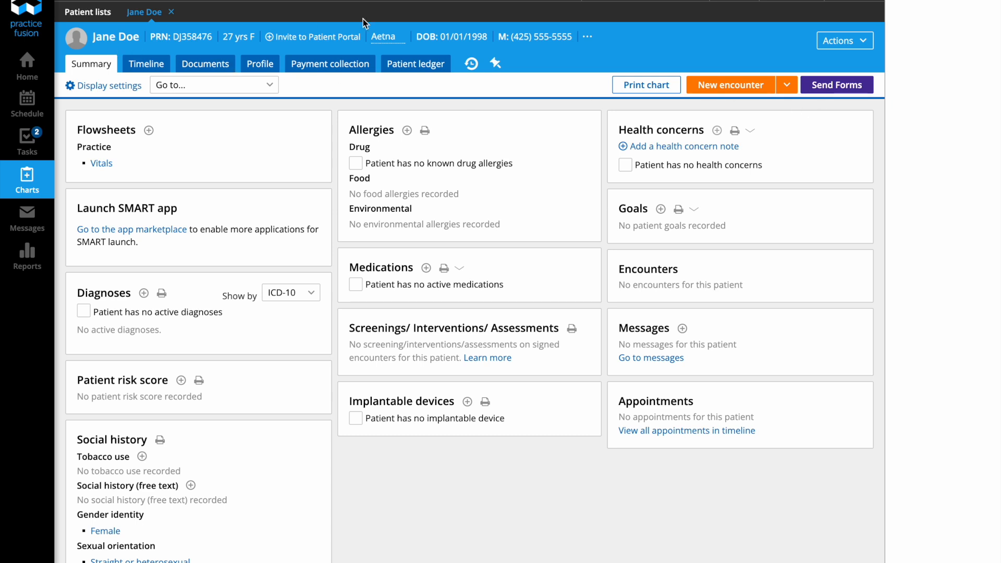
{"action": "left_click", "coordinate": [837, 89]}
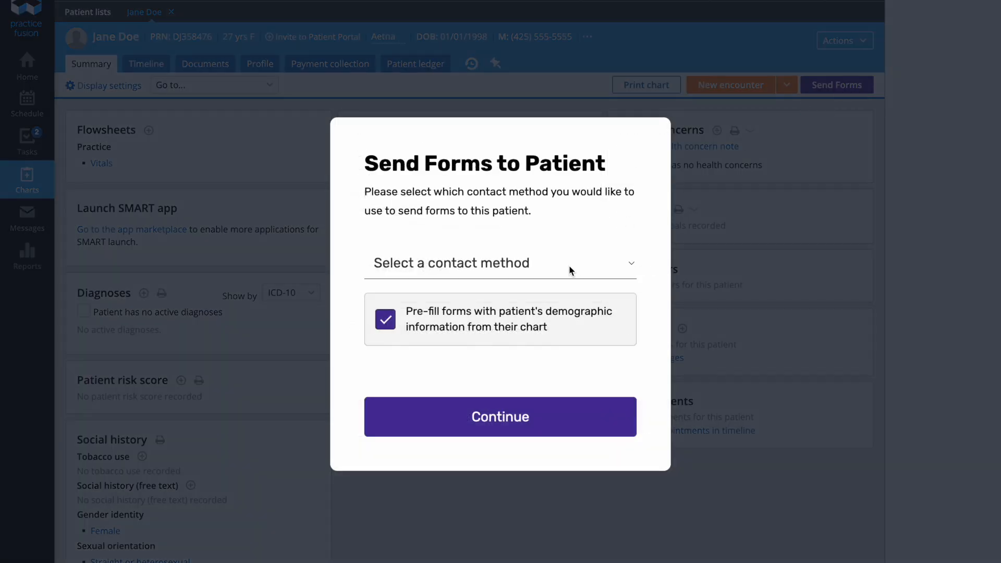
Step: Choose Mobile as the contact method and turn off pre-filling forms from the chart
{"action": "left_click", "coordinate": [569, 266]}
{"action": "left_click", "coordinate": [536, 306]}
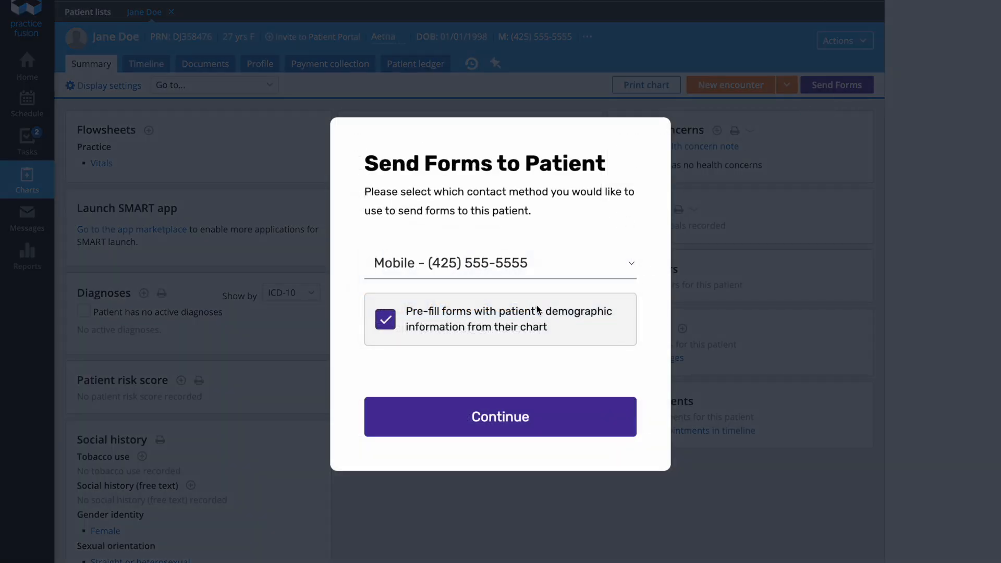
{"action": "left_click_drag", "start_coordinate": [406, 312], "coordinate": [547, 330]}
{"action": "left_click", "coordinate": [385, 320]}
{"action": "left_click", "coordinate": [385, 320]}
{"action": "left_click_drag", "start_coordinate": [406, 316], "coordinate": [555, 346]}
{"action": "left_click", "coordinate": [556, 346]}
{"action": "left_click", "coordinate": [386, 320]}
Step: Text the New Patient, HIPAA Consent and Insurance Information forms, then return to the patient list
{"action": "left_click", "coordinate": [471, 430]}
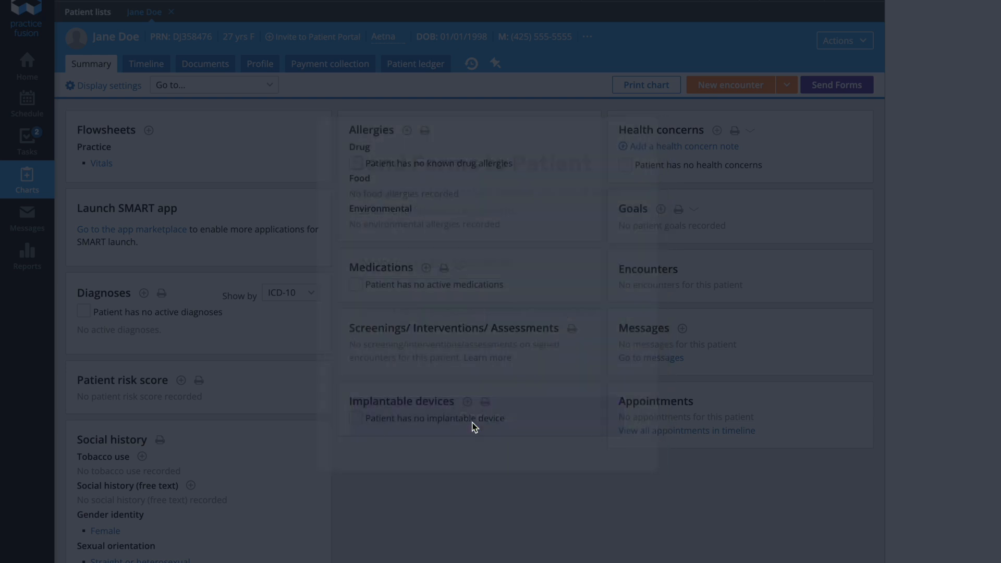
{"action": "left_click", "coordinate": [380, 286]}
{"action": "left_click", "coordinate": [380, 311]}
{"action": "left_click", "coordinate": [380, 338]}
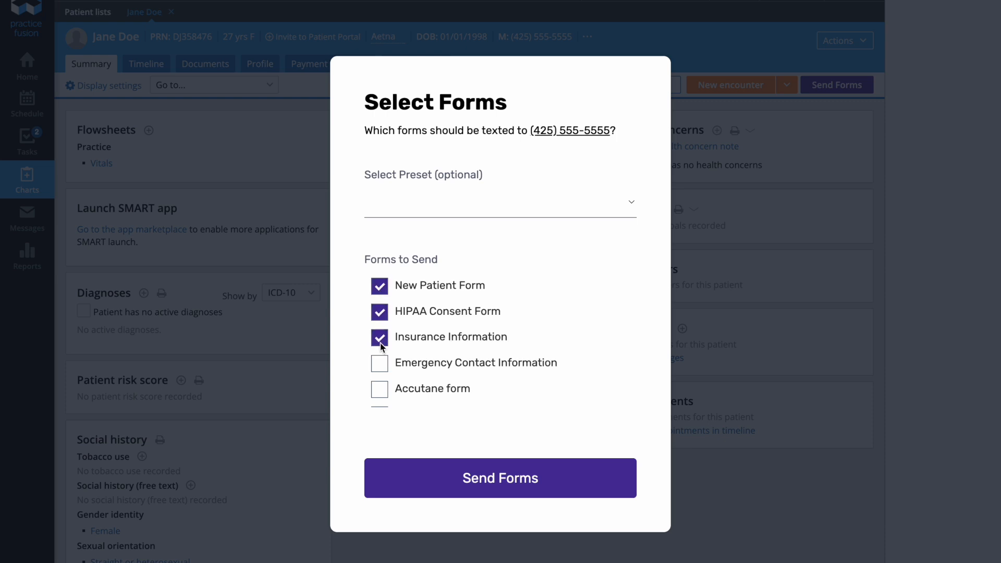
{"action": "left_click", "coordinate": [498, 459]}
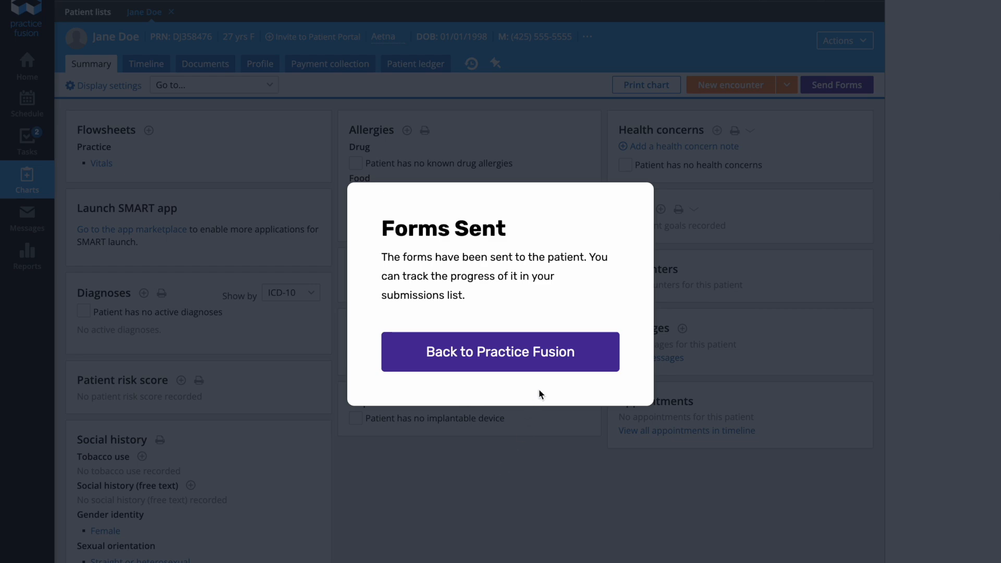
{"action": "left_click", "coordinate": [541, 359]}
{"action": "left_click", "coordinate": [590, 65]}
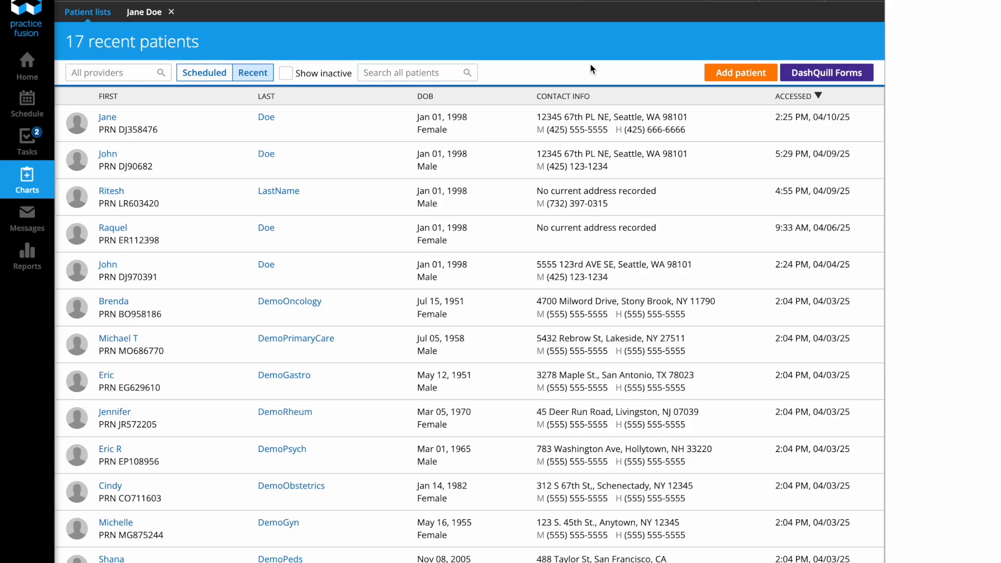